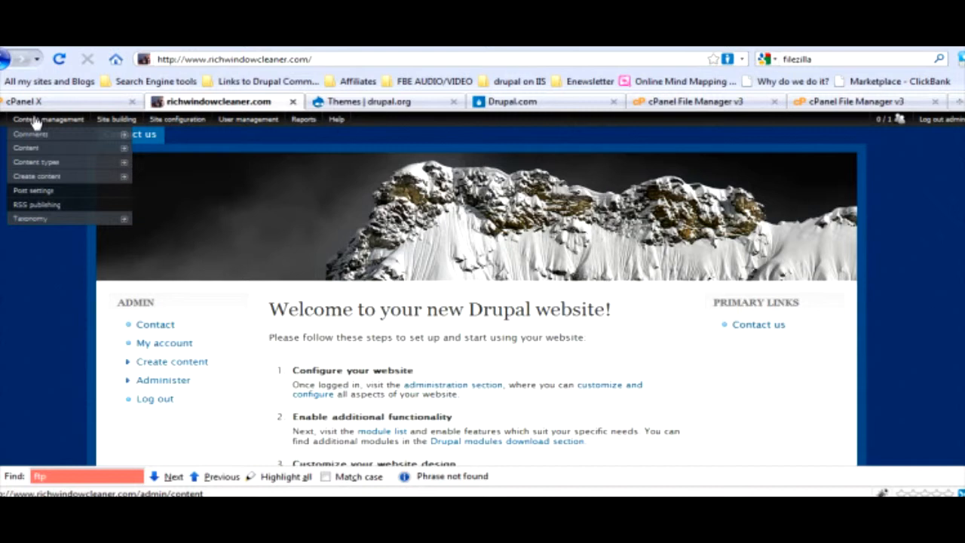
# Open the form for creating a new Page in the site's content management
pyautogui.moveTo(36, 151)
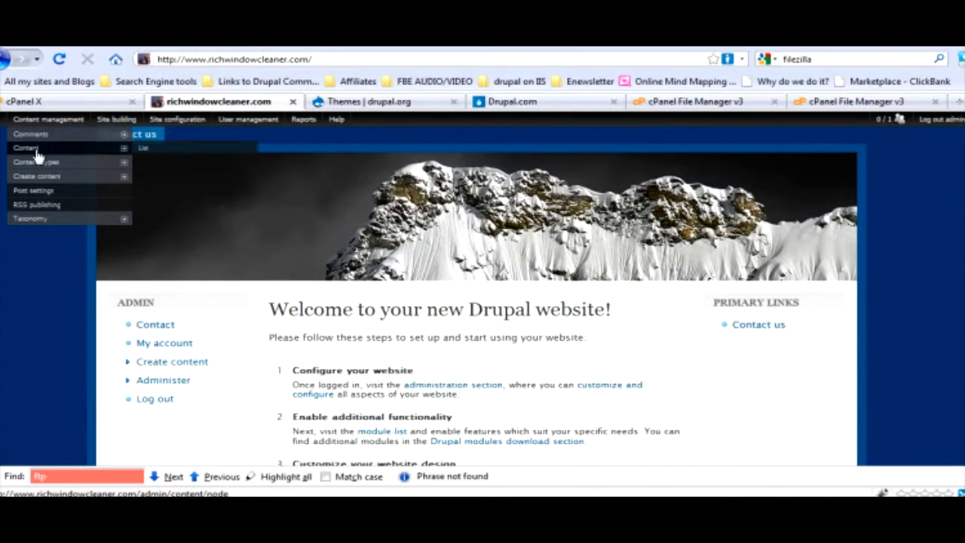
pyautogui.moveTo(39, 168)
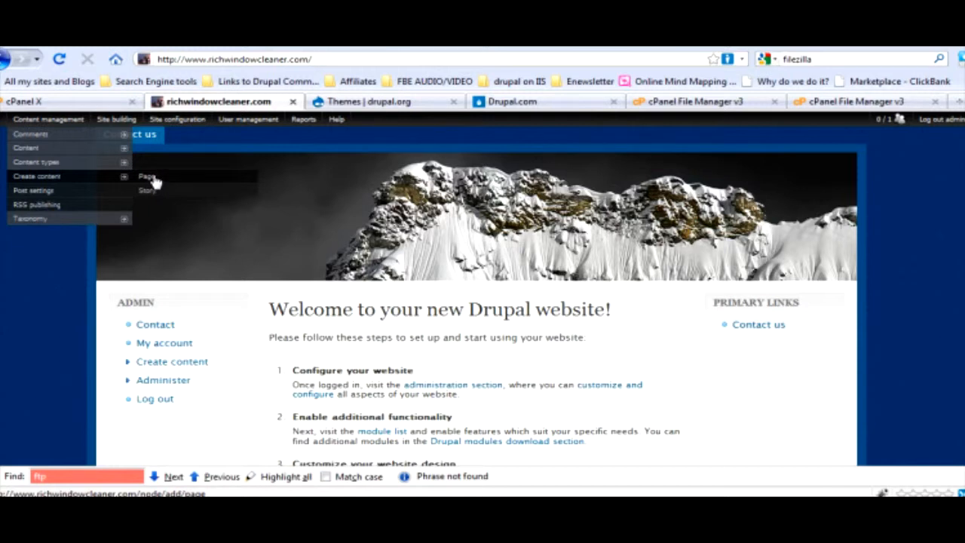
pyautogui.click(148, 177)
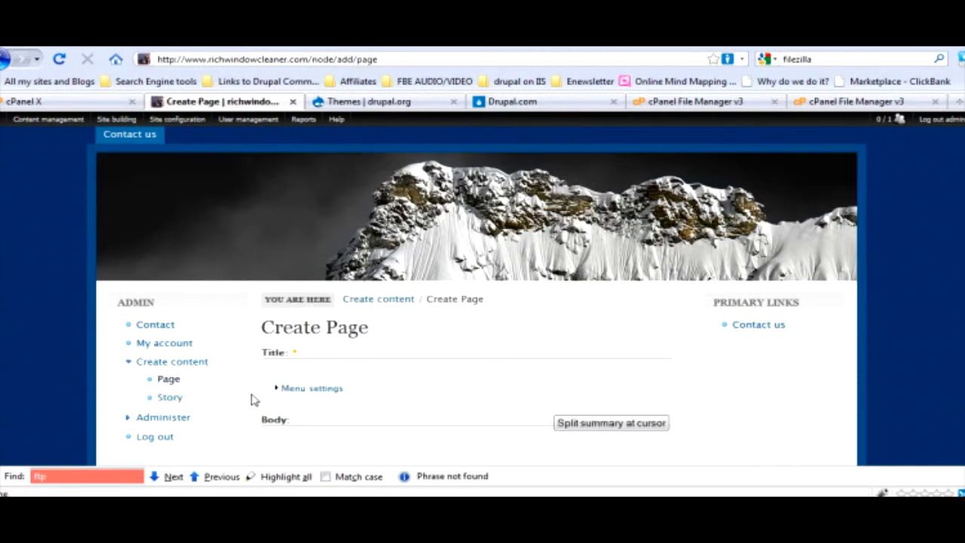
# Title the page with the person's first name followed by "Is Getting Rich Off Of Window Cleaning"
pyautogui.scroll(-2, 256, 358)
pyautogui.click(291, 287)
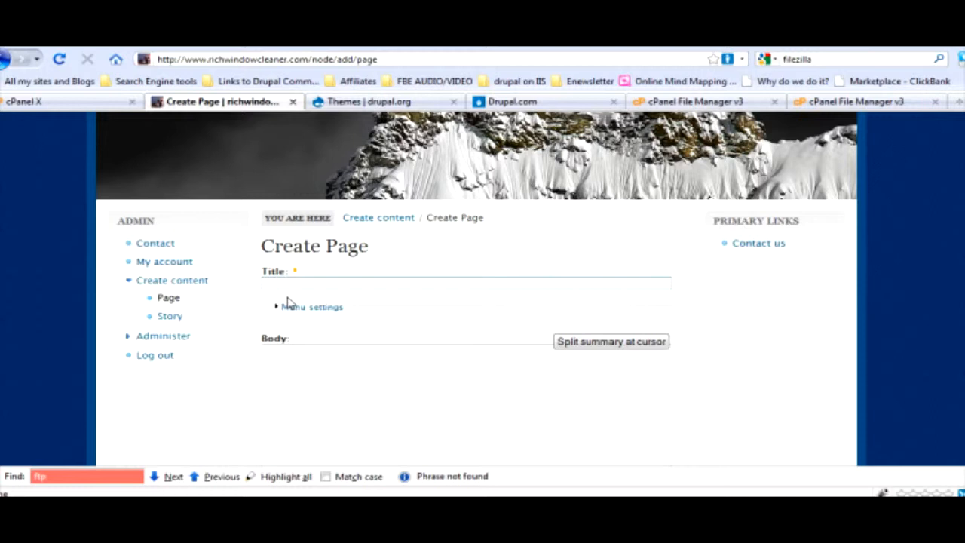
pyautogui.write('Sean')
pyautogui.write(' Is Gettin')
pyautogui.write('g Ric')
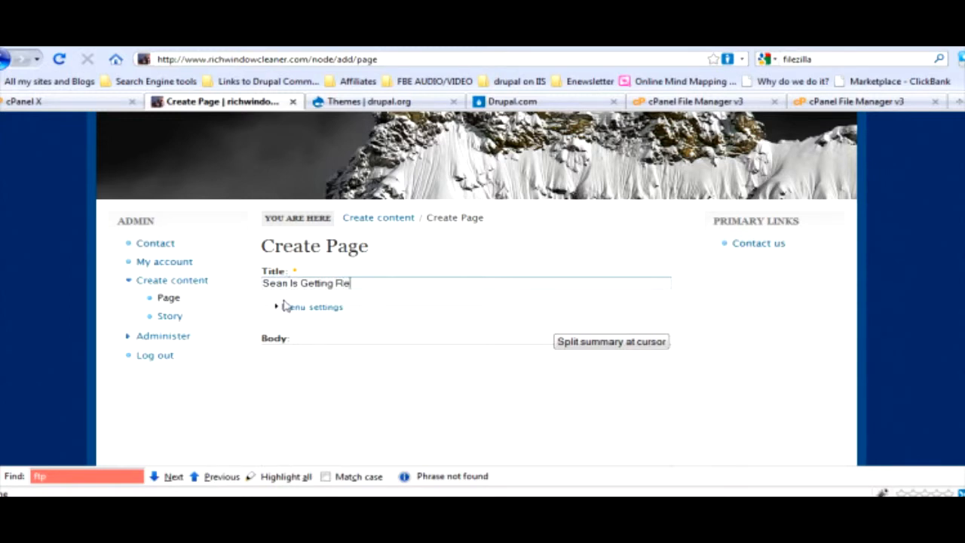
pyautogui.write('h Off O')
pyautogui.write('f Of Window')
pyautogui.write(' Cleaning')
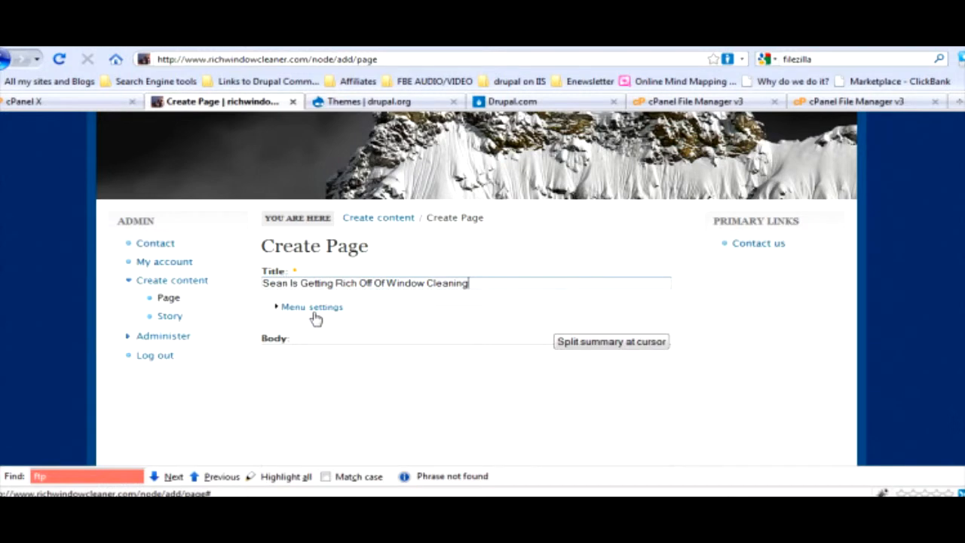
# In the page's menu settings, enter a menu link title of the person's first name followed by "Is Getting Rich"
pyautogui.click(313, 307)
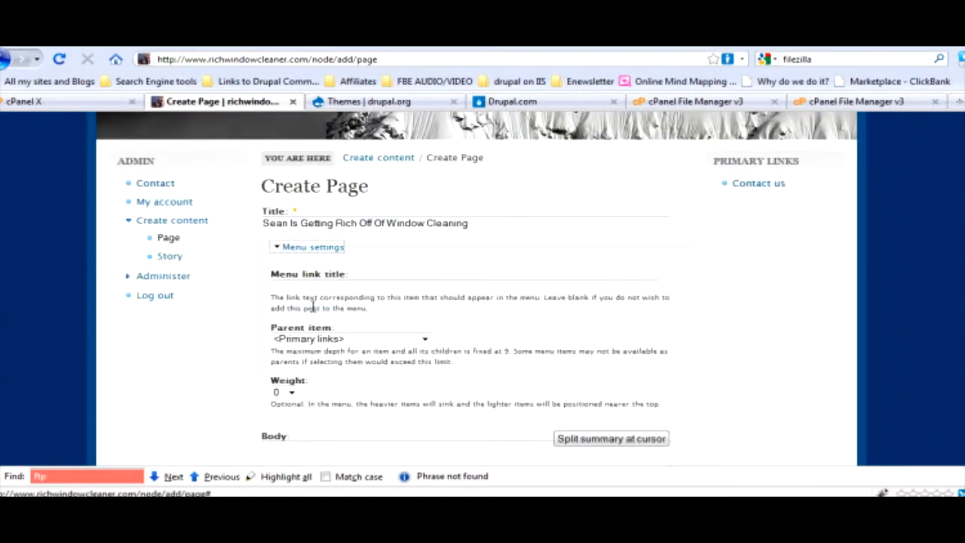
pyautogui.click(298, 285)
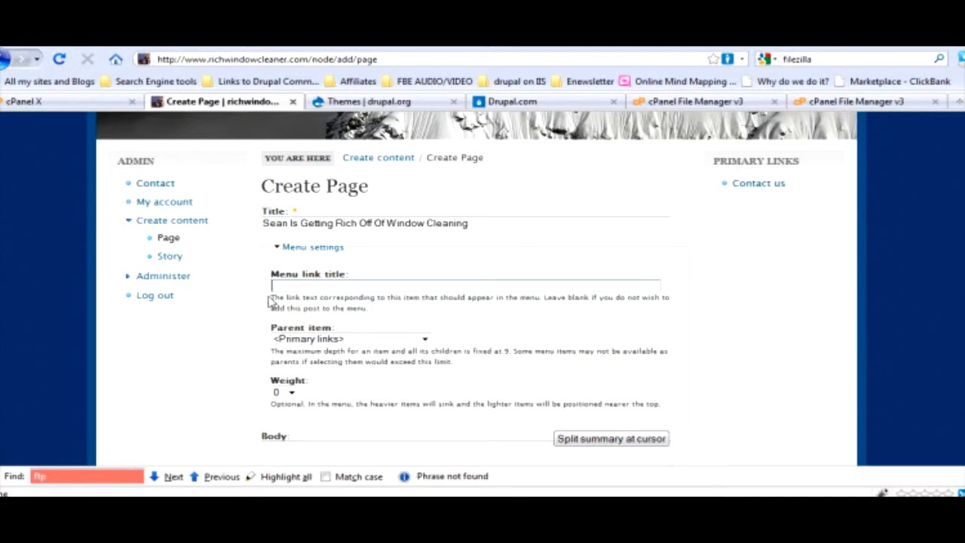
pyautogui.write('Sean Is Getting R')
pyautogui.moveTo(270, 297); pyautogui.dragTo(278, 291)
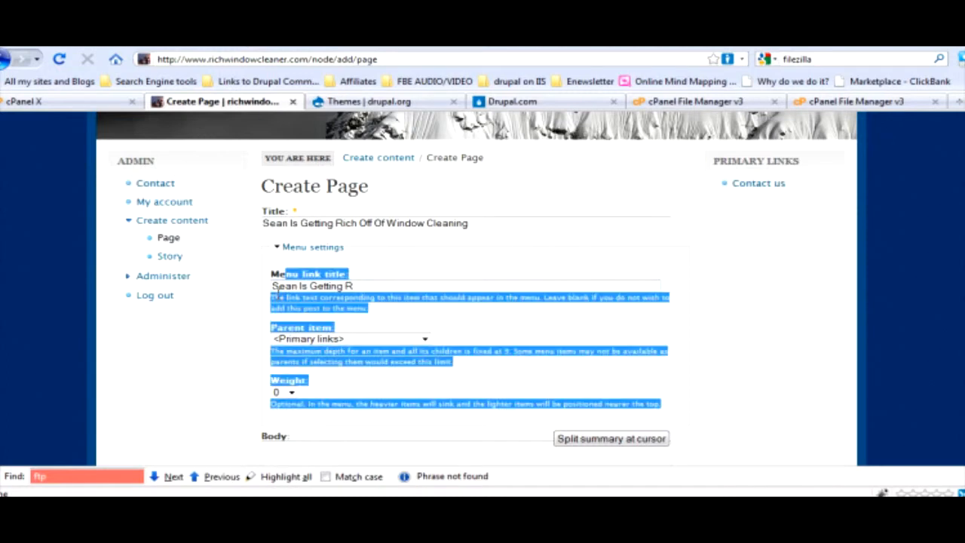
pyautogui.click(373, 283)
pyautogui.write('ich')
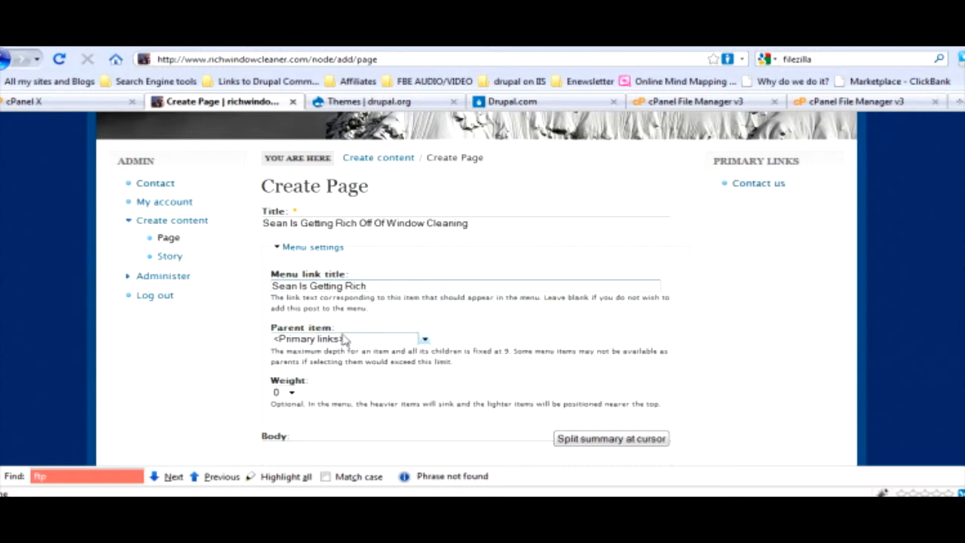
# Choose 0 as the menu link's weight
pyautogui.click(291, 392)
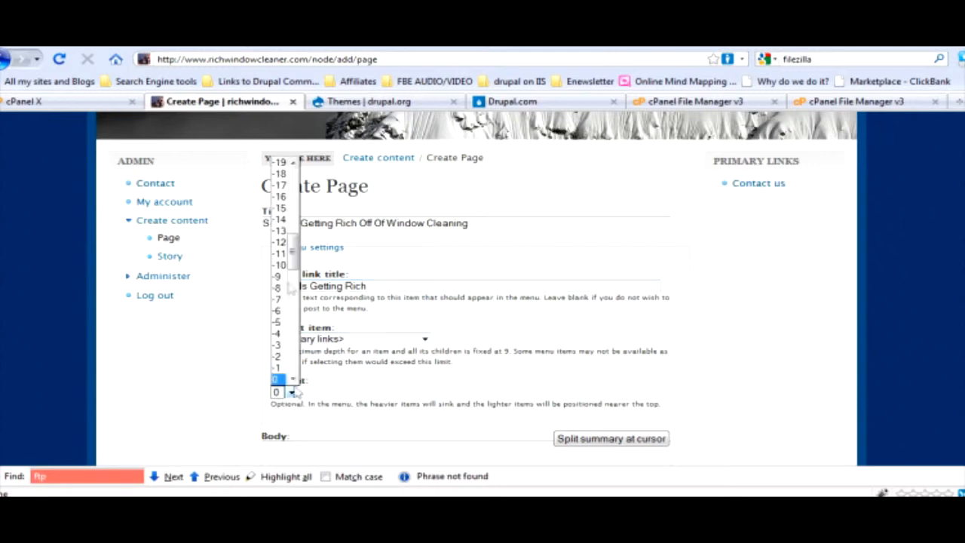
pyautogui.click(296, 181)
pyautogui.scroll(-7, 283, 241)
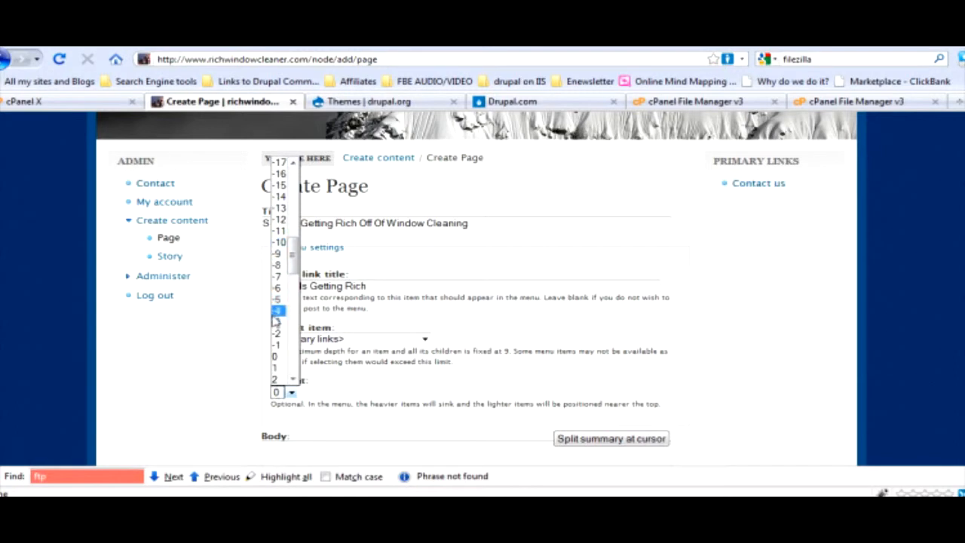
pyautogui.click(276, 356)
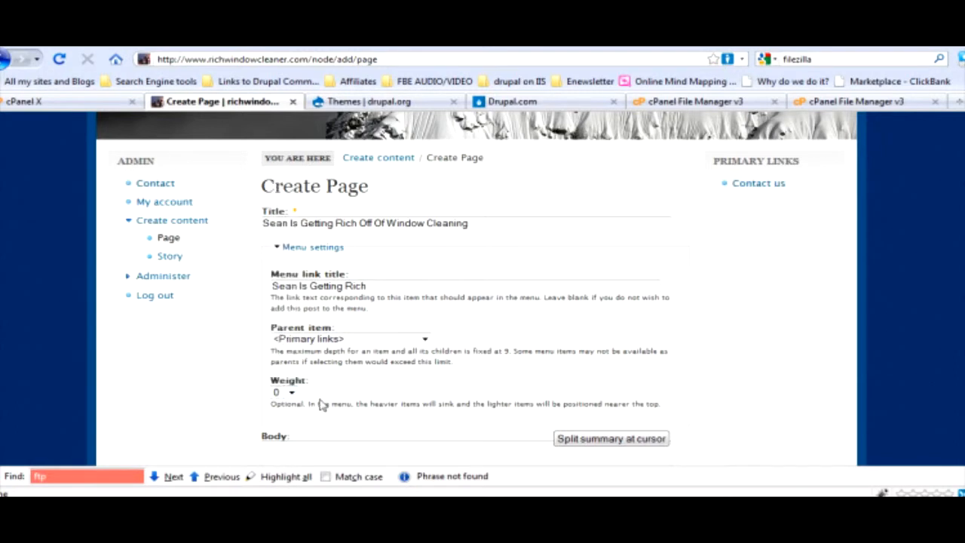
# Enter the body text "Those window cleaners really know how to make the windows shine."
pyautogui.scroll(-1, 322, 405)
pyautogui.scroll(-1, 307, 400)
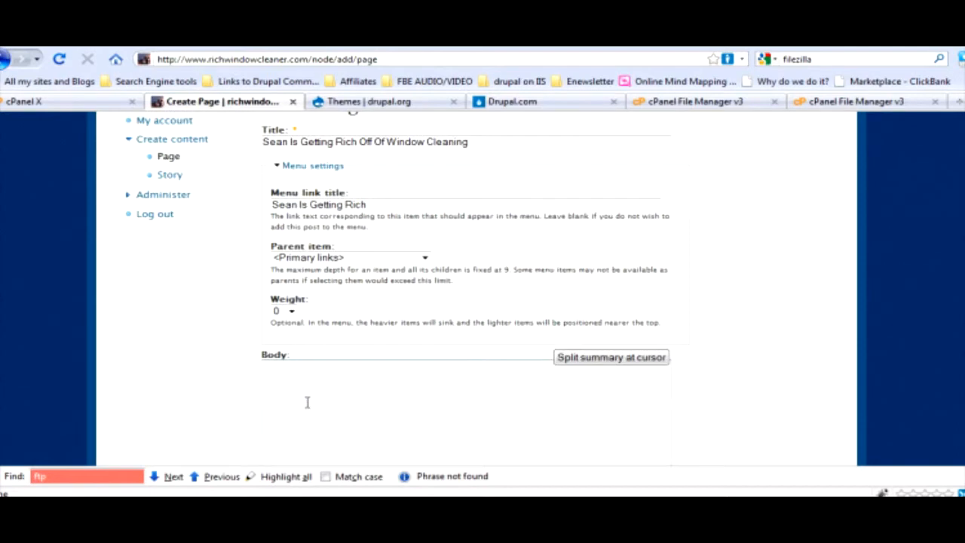
pyautogui.click(317, 377)
pyautogui.scroll(-3, 339, 429)
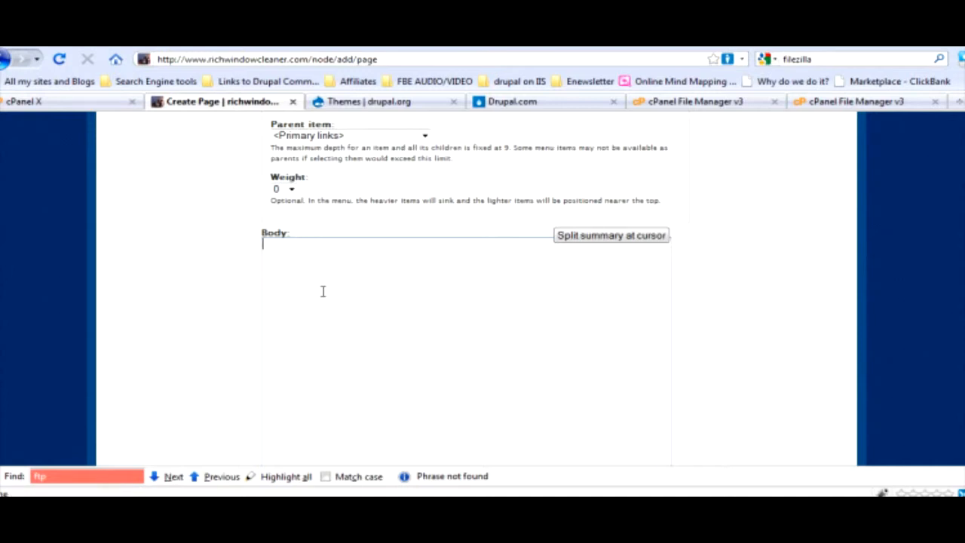
pyautogui.write('Those window clean')
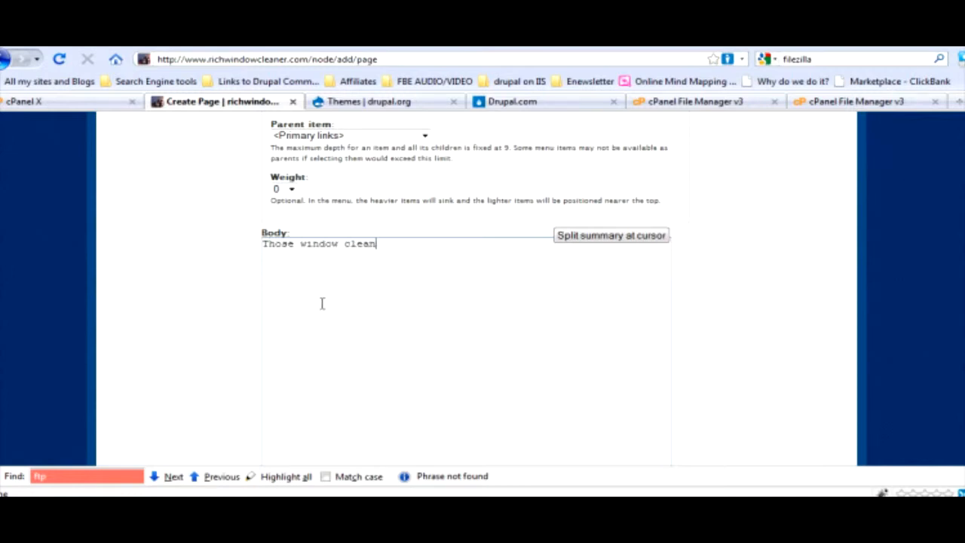
pyautogui.write('ers really know how to make the windows shine.')
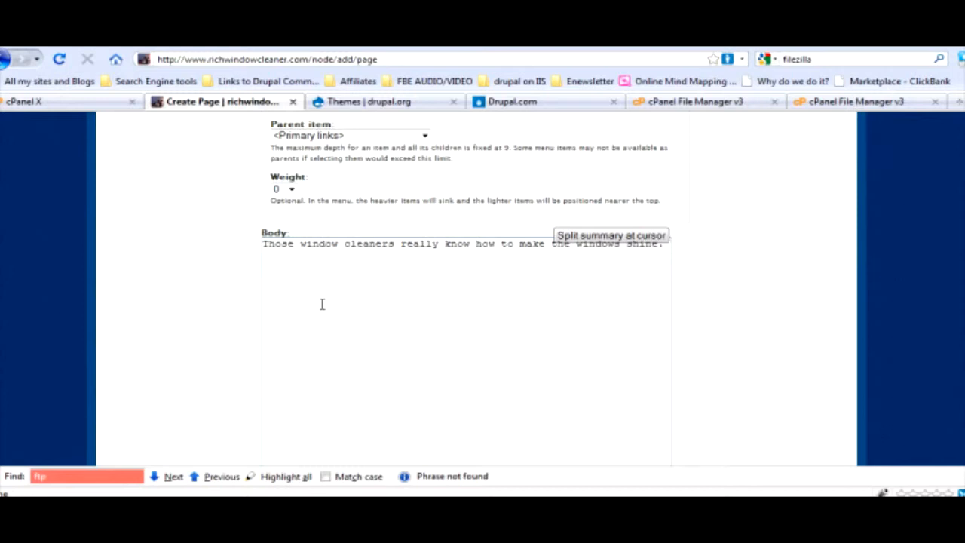
# Set the body's input format to Full HTML
pyautogui.scroll(-5, 332, 295)
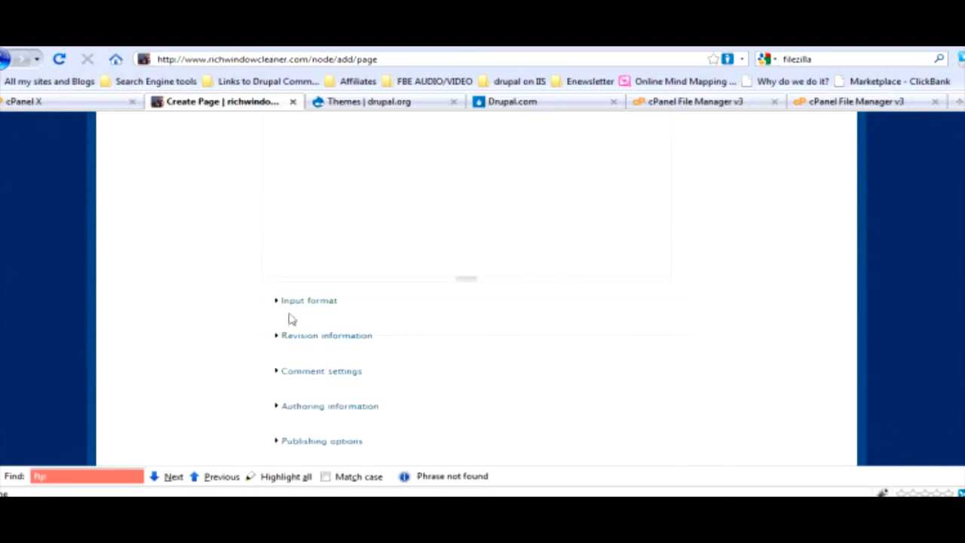
pyautogui.click(309, 302)
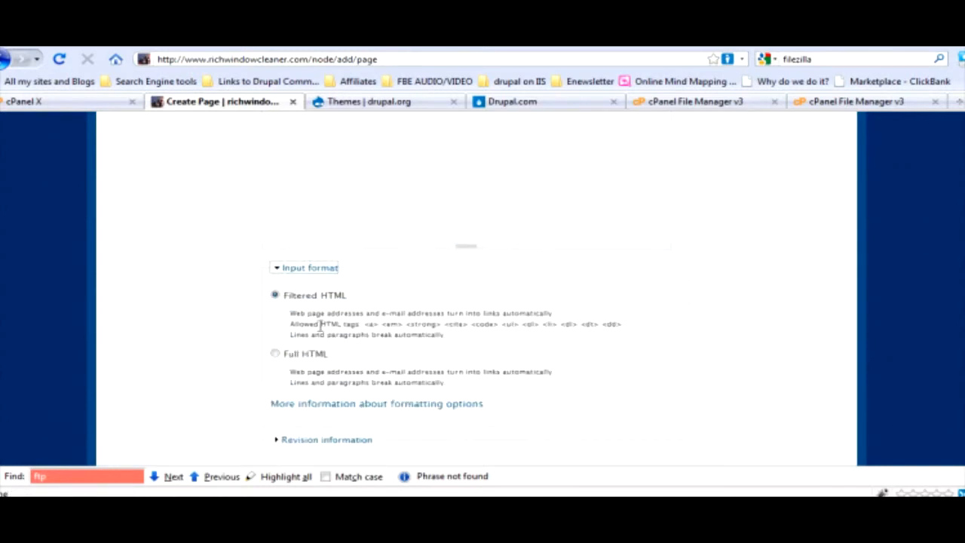
pyautogui.scroll(-1, 317, 321)
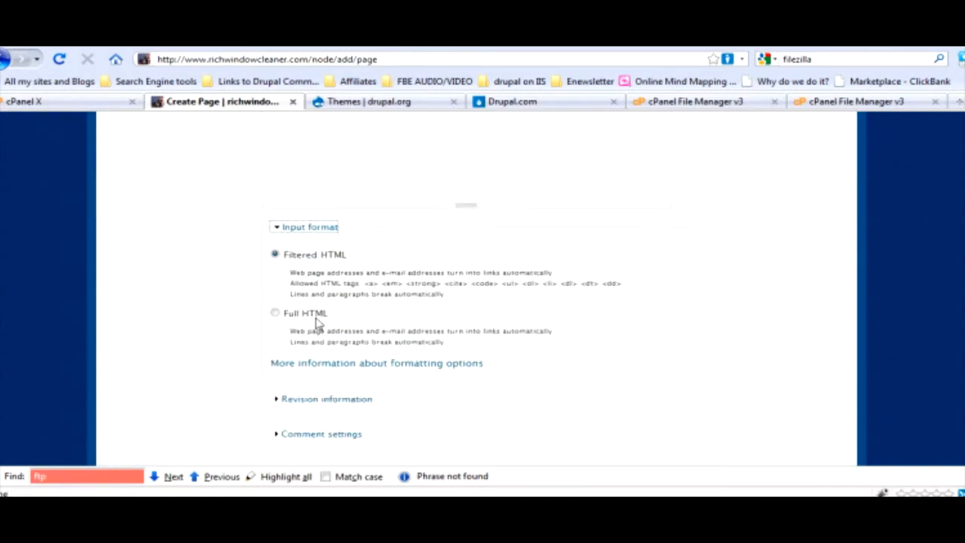
pyautogui.click(276, 313)
# Expand the revision information and set the page's comment setting to Read/Write
pyautogui.scroll(-3, 275, 353)
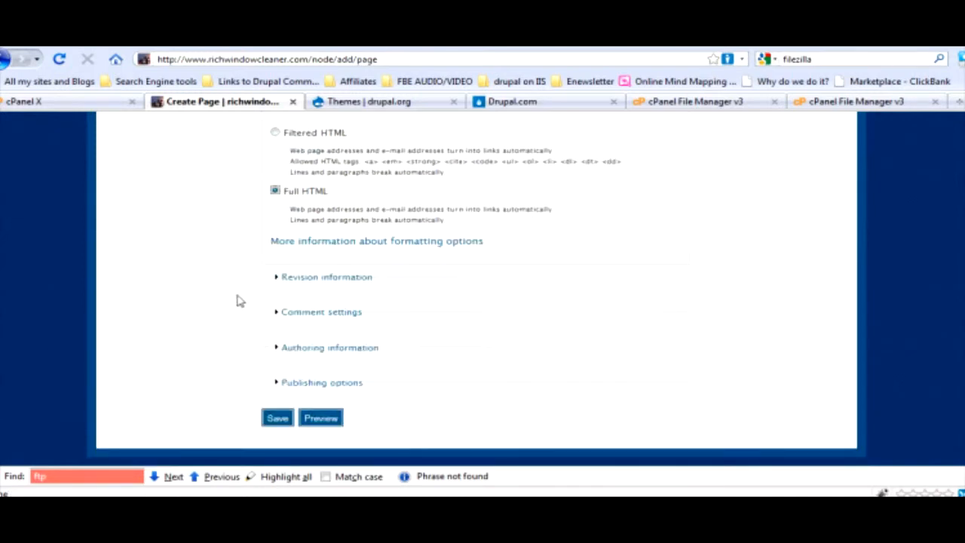
pyautogui.click(311, 279)
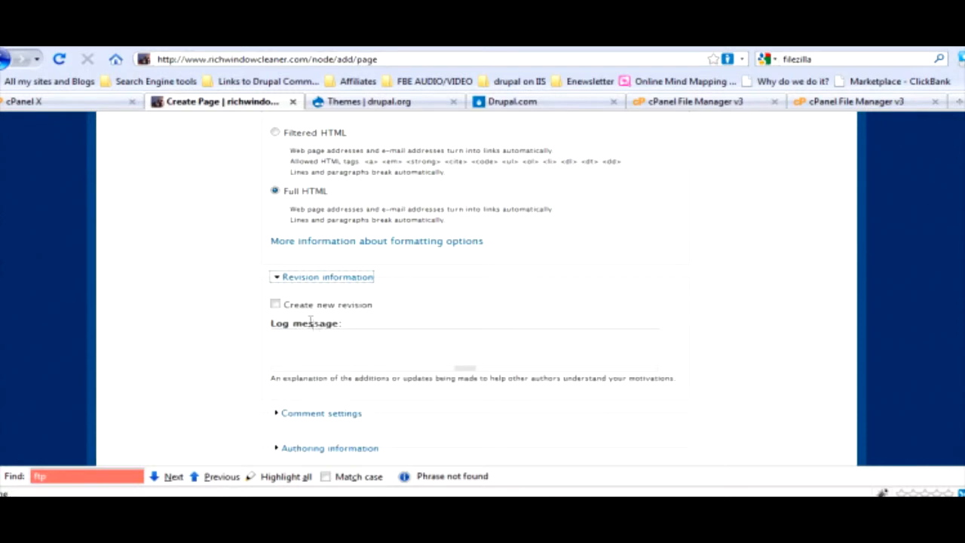
pyautogui.scroll(-3, 310, 323)
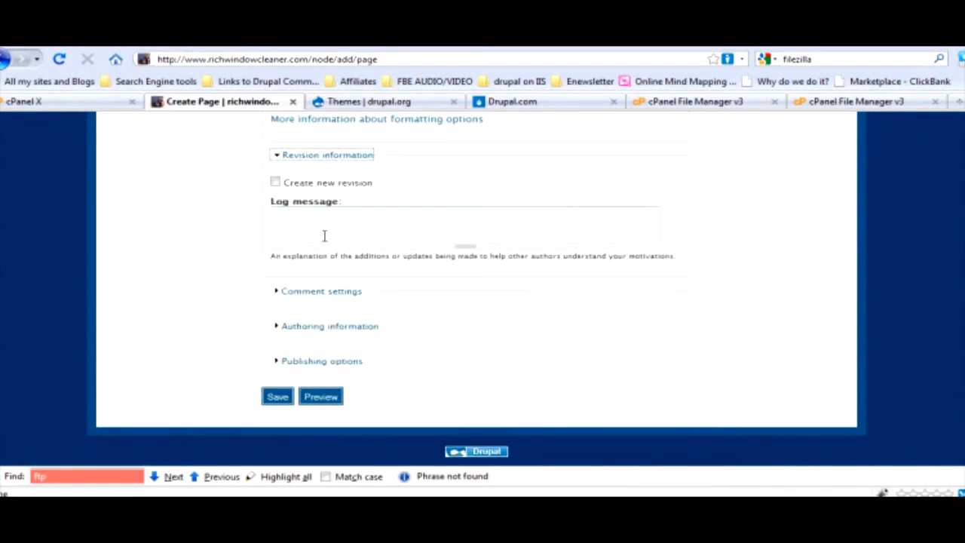
pyautogui.scroll(-1, 291, 239)
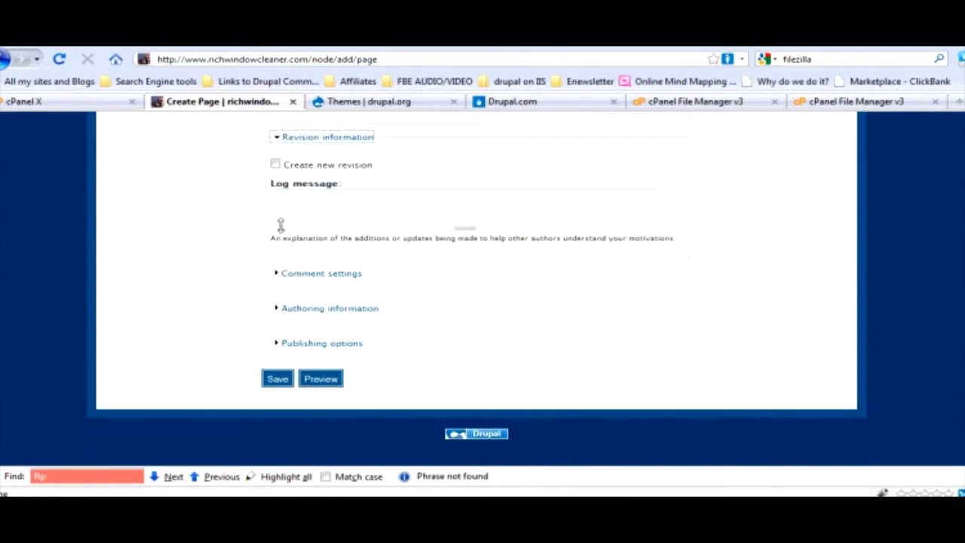
pyautogui.click(296, 276)
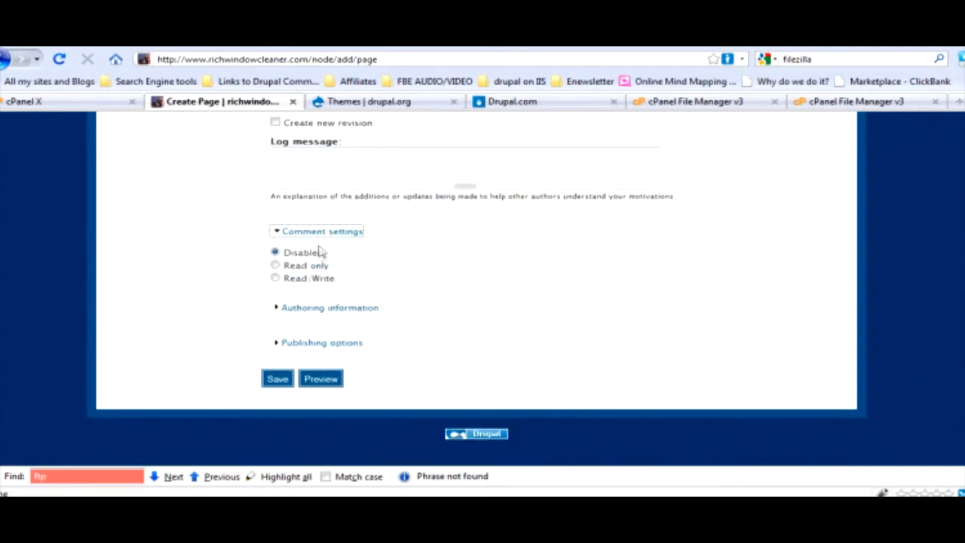
pyautogui.click(276, 278)
# Review the authoring information and publishing options, and save the page
pyautogui.click(286, 311)
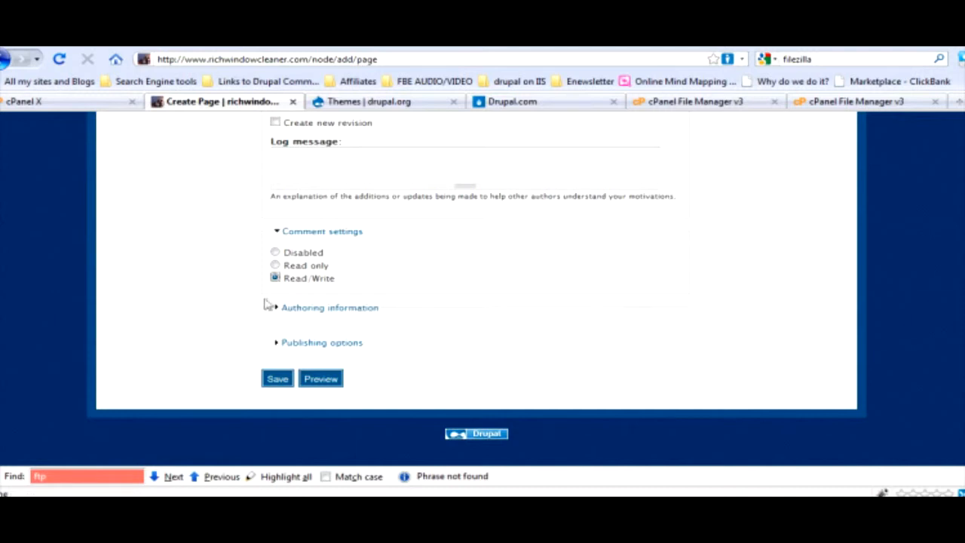
pyautogui.click(302, 309)
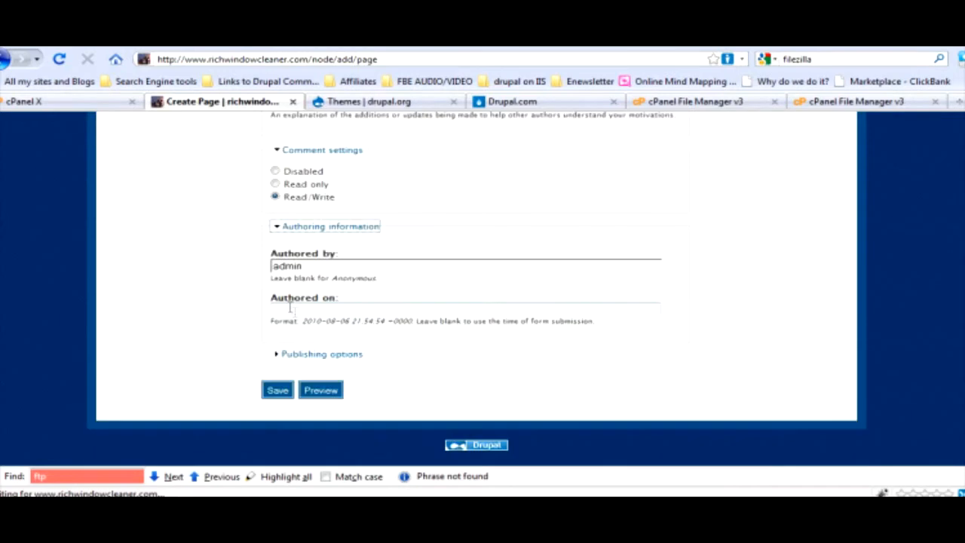
pyautogui.click(325, 309)
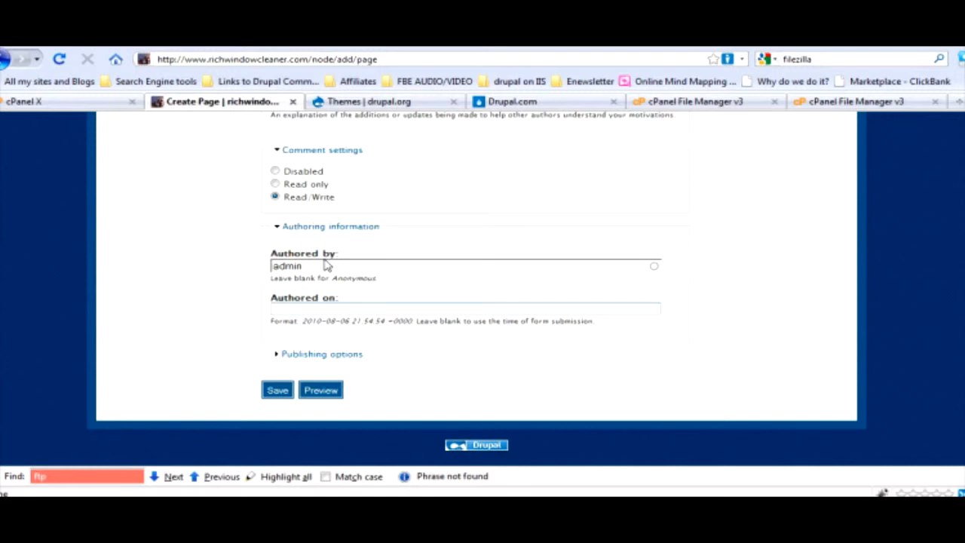
pyautogui.press('Tab')
pyautogui.click(318, 356)
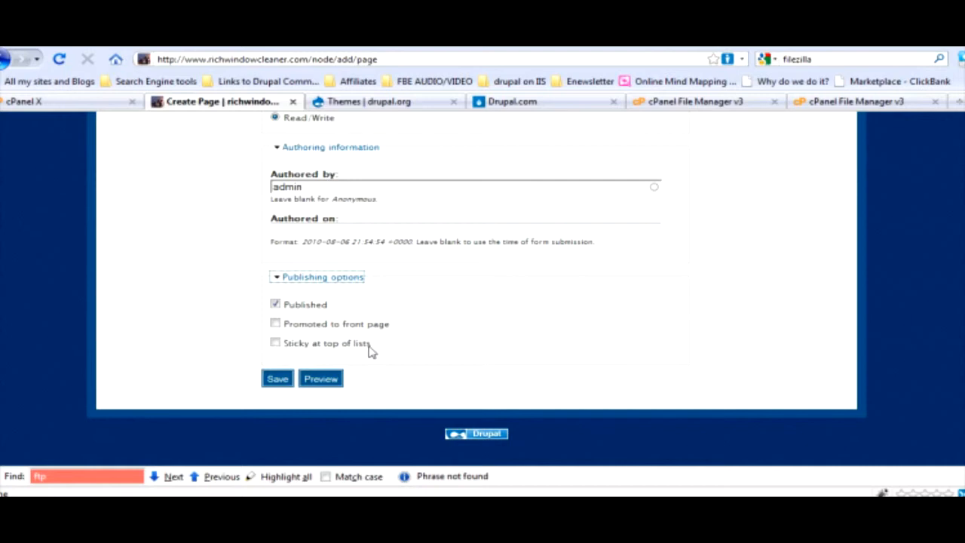
pyautogui.click(273, 383)
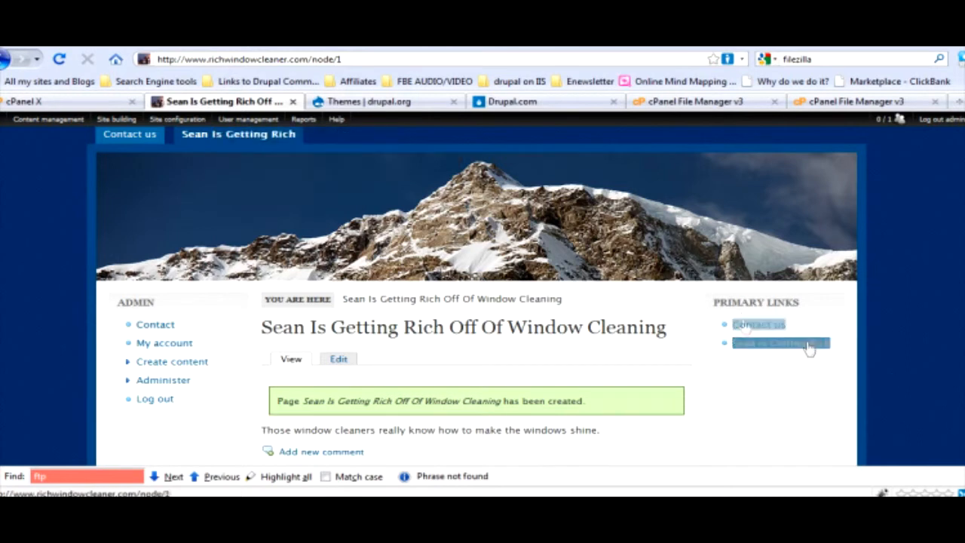
pyautogui.moveTo(121, 122)
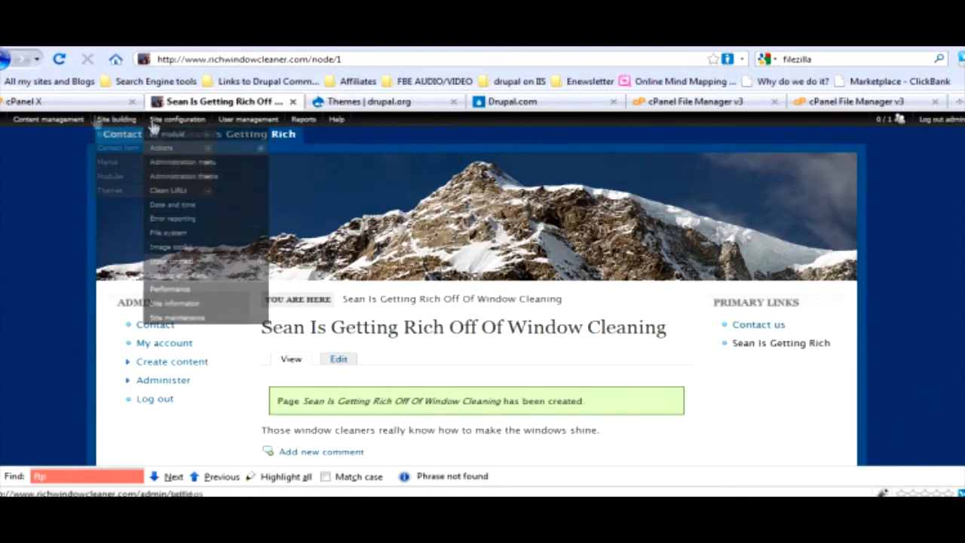
pyautogui.moveTo(135, 192)
pyautogui.moveTo(237, 206)
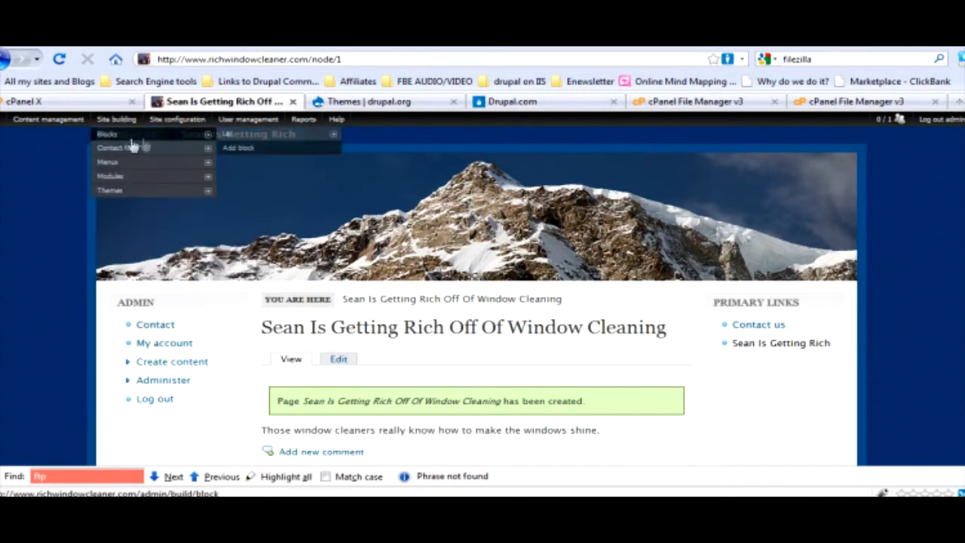
pyautogui.moveTo(235, 136)
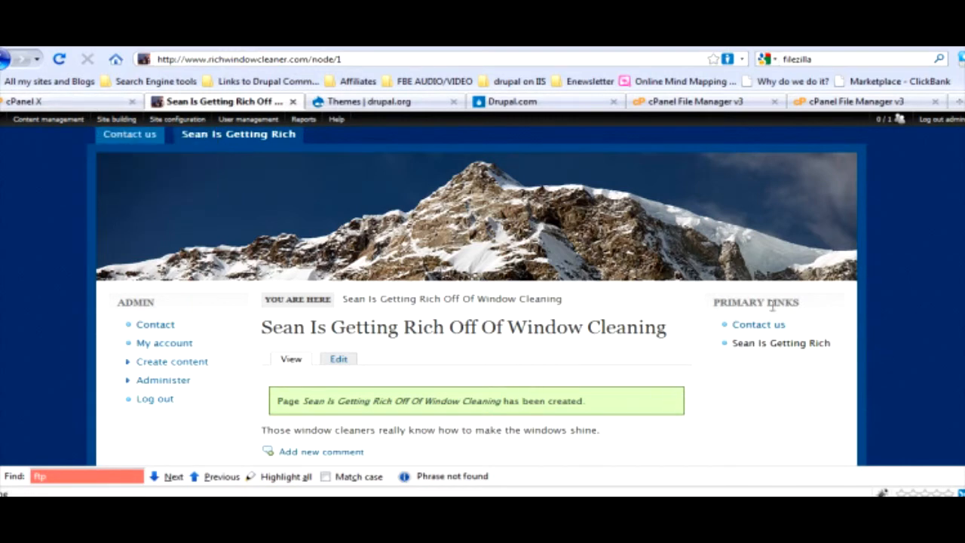
pyautogui.scroll(-2, 402, 430)
pyautogui.scroll(2, 402, 430)
pyautogui.moveTo(306, 61); pyautogui.dragTo(370, 67)
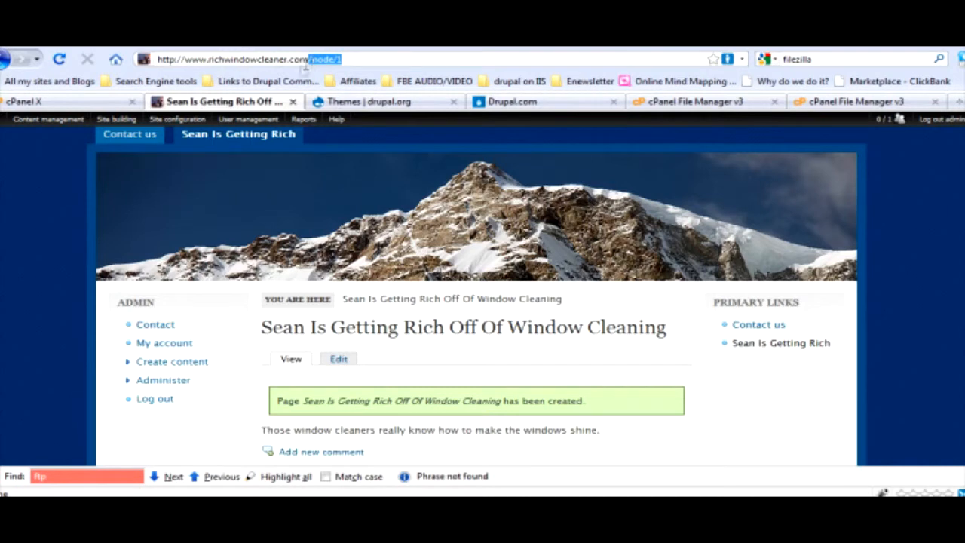
pyautogui.press('BackSpace')
pyautogui.press('Return')
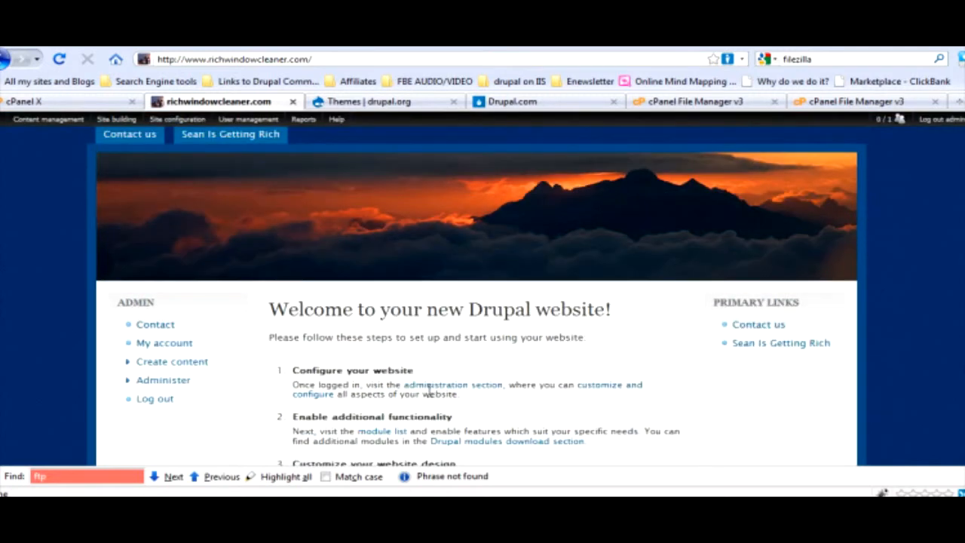
# View the window cleaning page through its primary menu link and return to the front page
pyautogui.click(429, 386)
pyautogui.click(217, 135)
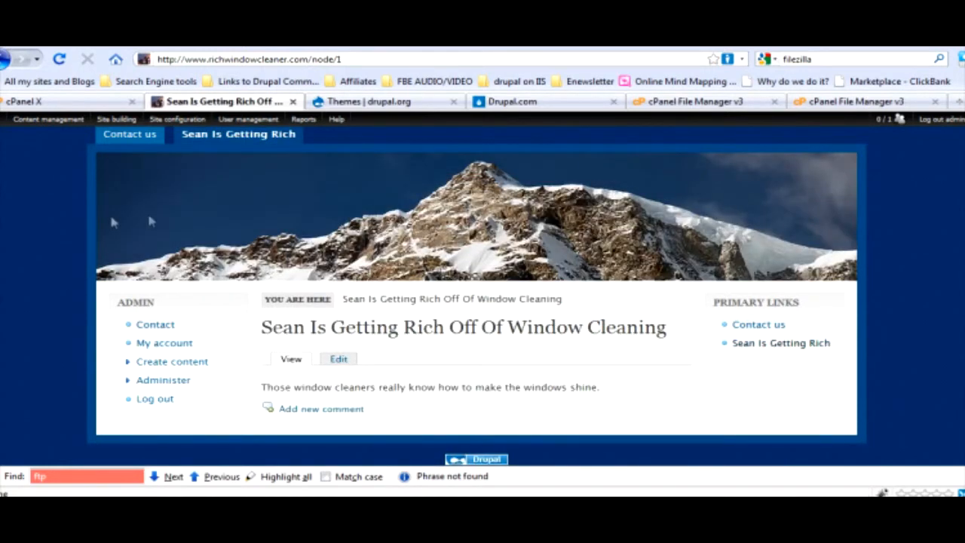
pyautogui.click(6, 60)
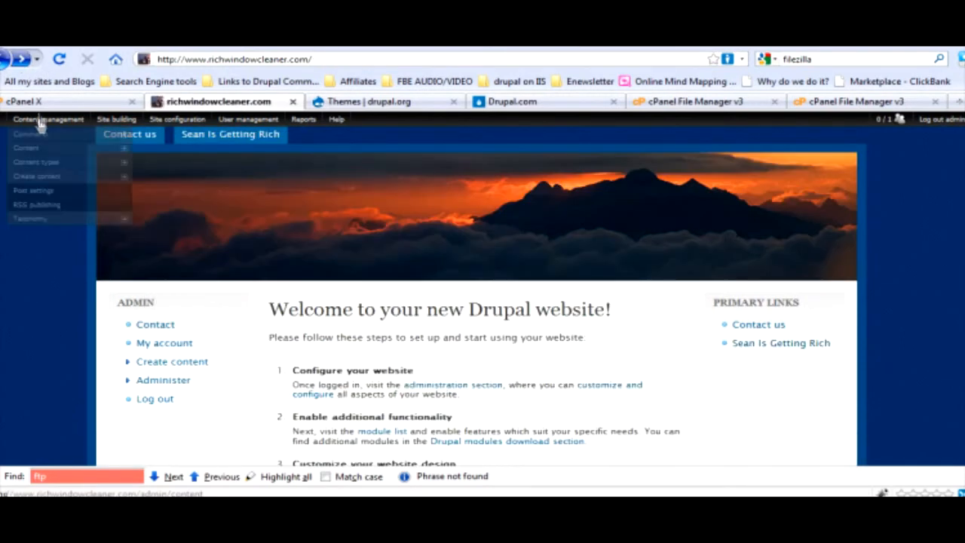
# Open the site's content management list and open the window cleaning page for editing
pyautogui.moveTo(38, 119)
pyautogui.moveTo(47, 147)
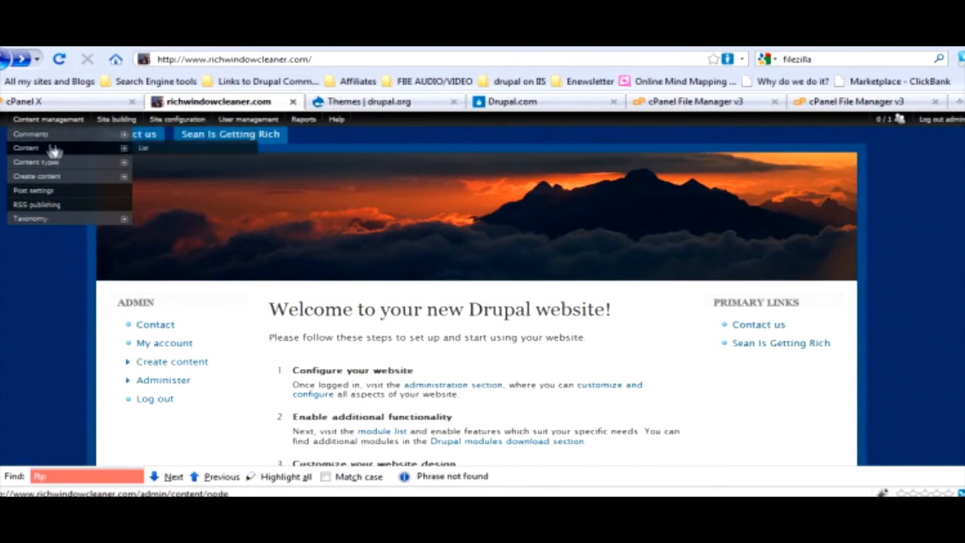
pyautogui.moveTo(71, 134)
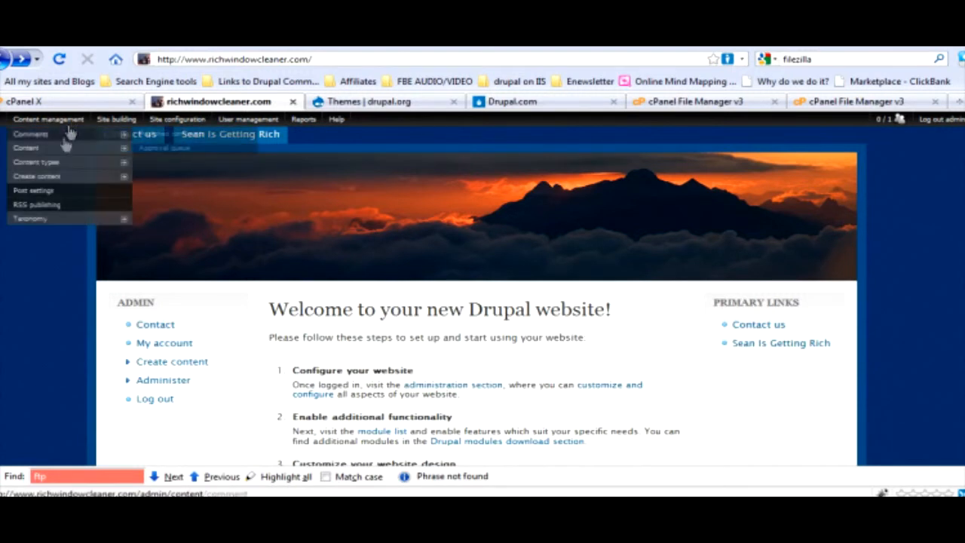
pyautogui.moveTo(93, 149)
pyautogui.click(145, 150)
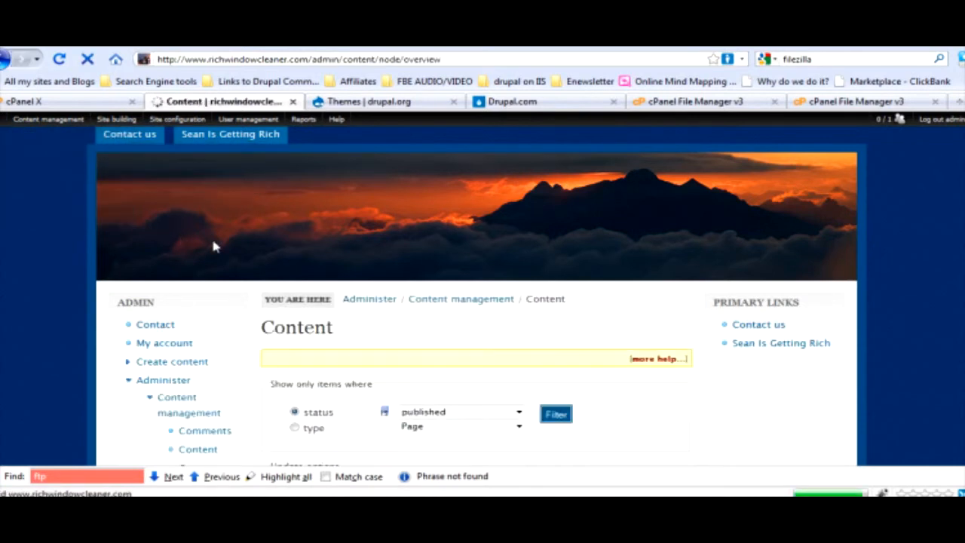
pyautogui.scroll(-4, 483, 441)
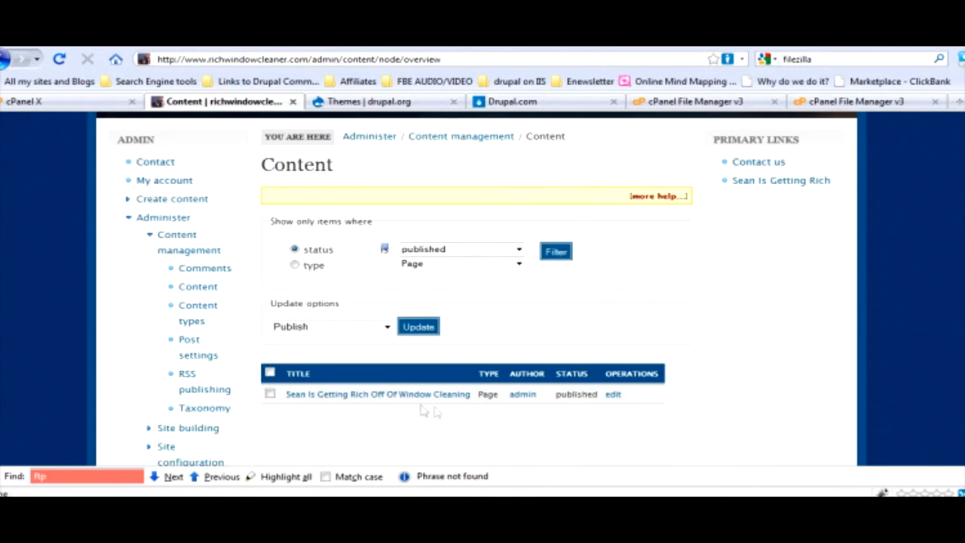
pyautogui.click(612, 394)
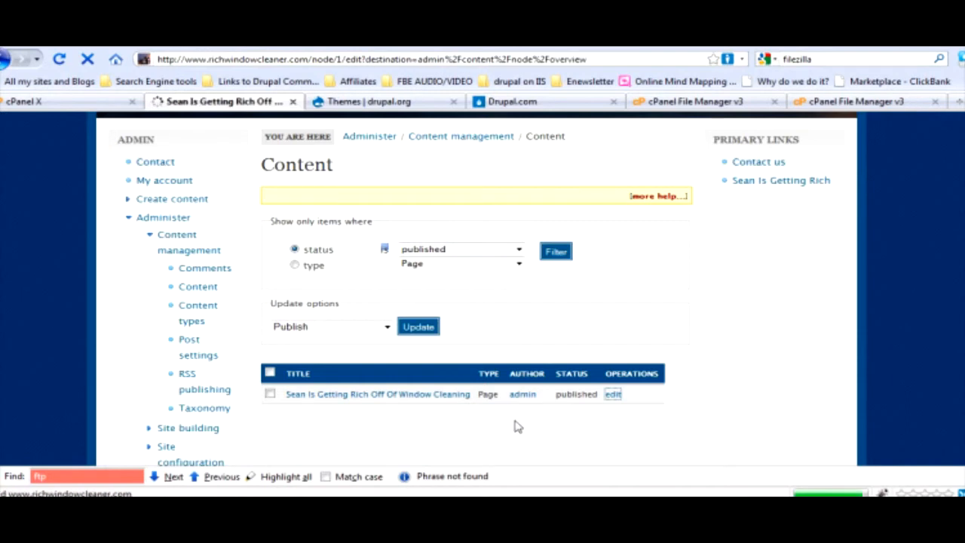
# Enable Promoted to front page in the page's publishing options and save the page
pyautogui.scroll(-10, 457, 339)
pyautogui.scroll(-5, 378, 325)
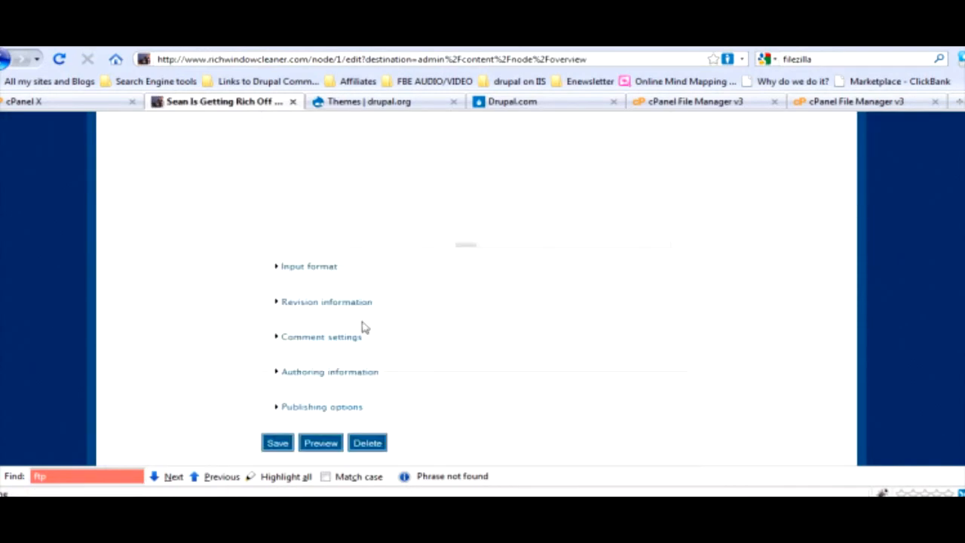
pyautogui.click(315, 345)
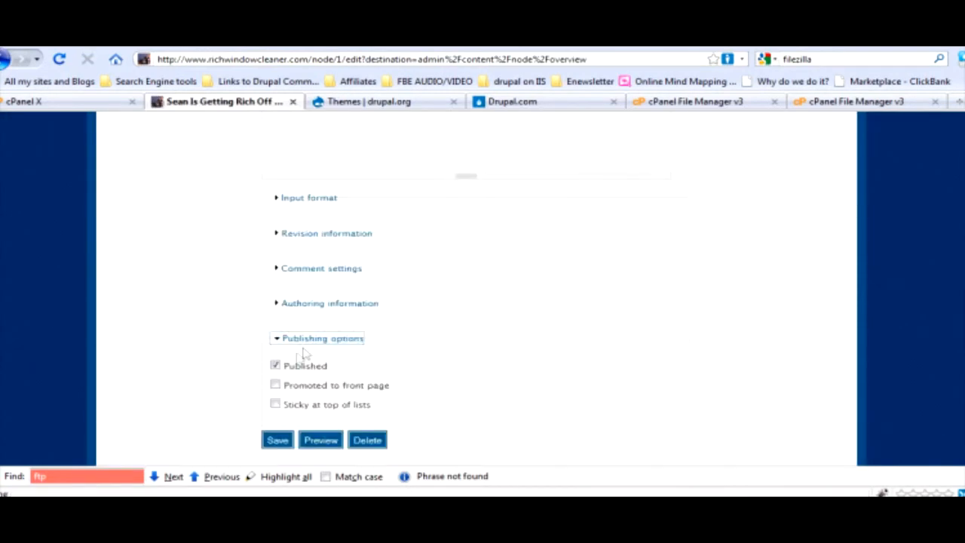
pyautogui.click(275, 384)
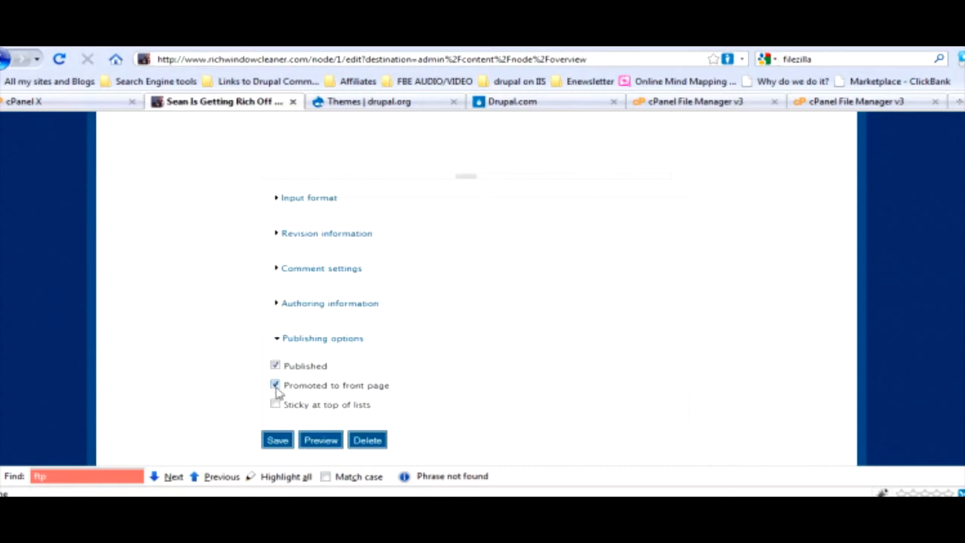
pyautogui.click(278, 444)
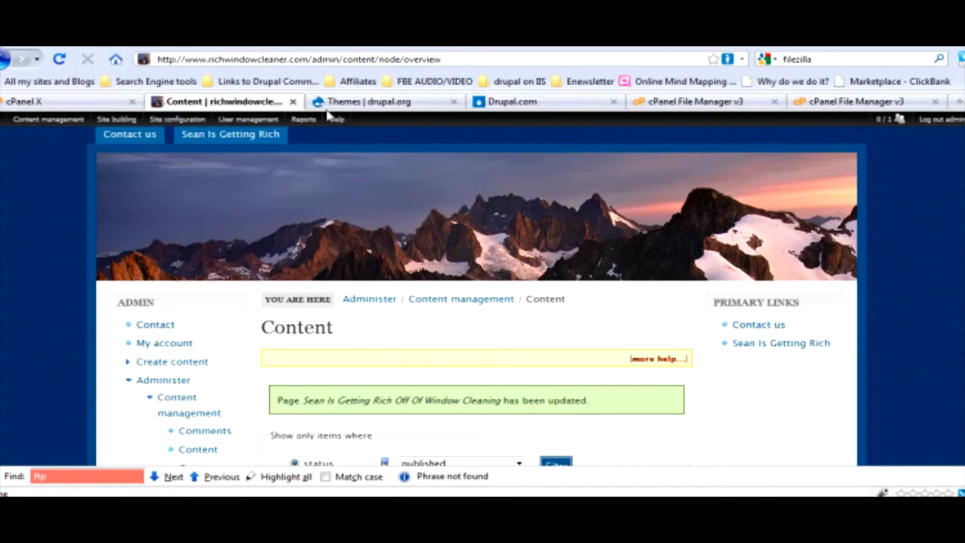
pyautogui.moveTo(314, 58); pyautogui.dragTo(441, 60)
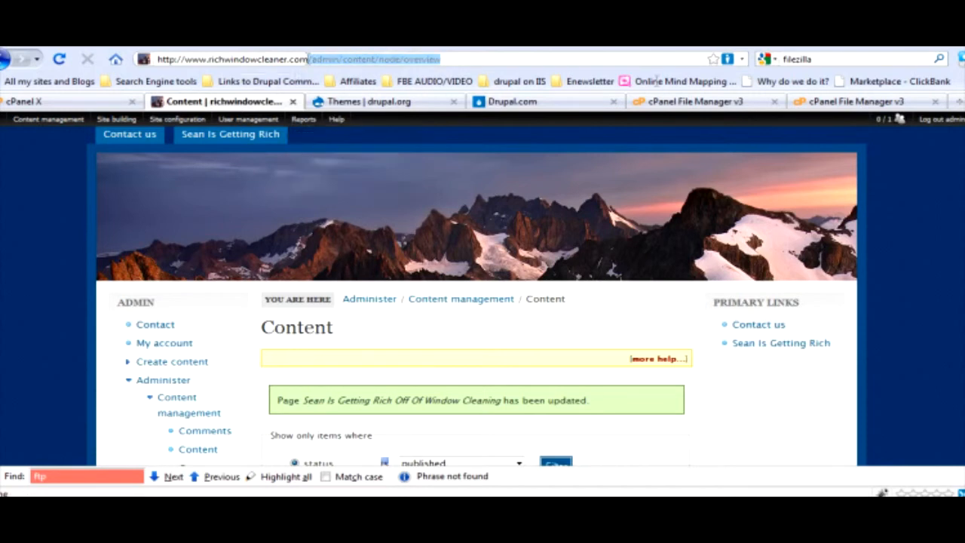
pyautogui.press('BackSpace')
pyautogui.press('Return')
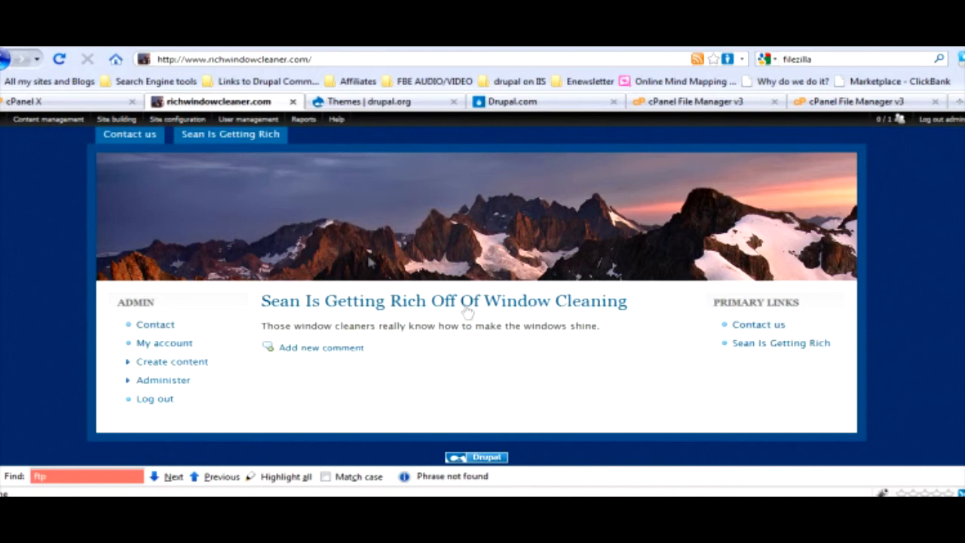
# Open the new comment form for the window cleaning page and examine the page title and reply fields
pyautogui.click(340, 350)
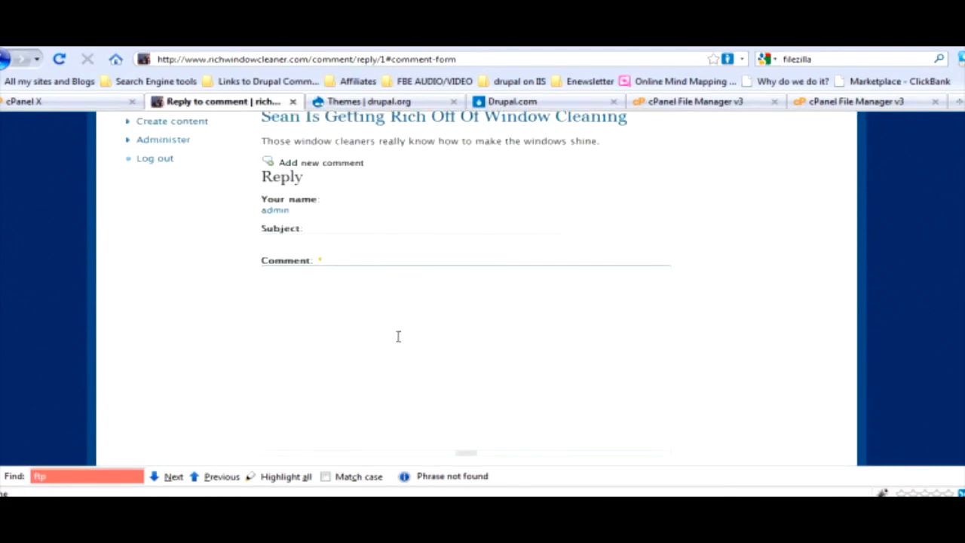
pyautogui.scroll(3, 398, 336)
pyautogui.tripleClick(436, 238)
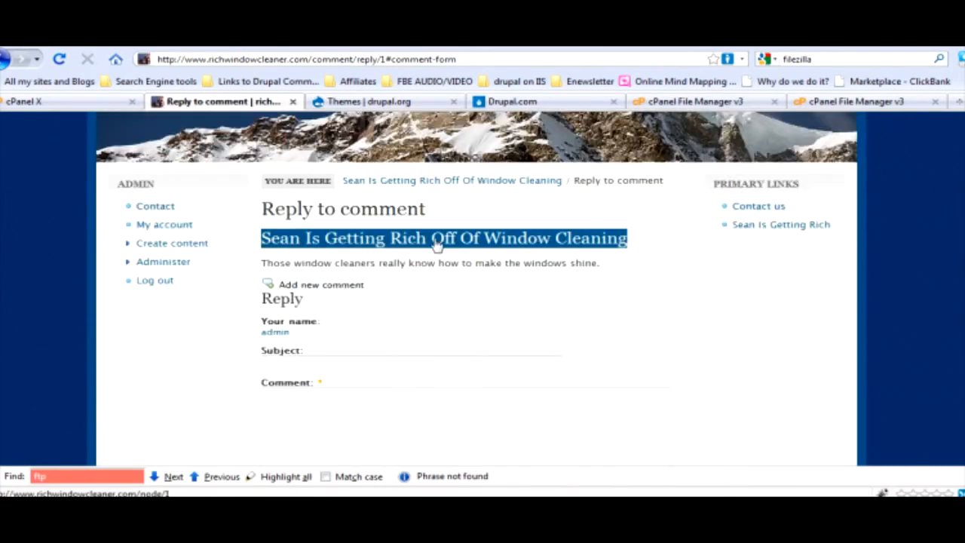
pyautogui.click(436, 246)
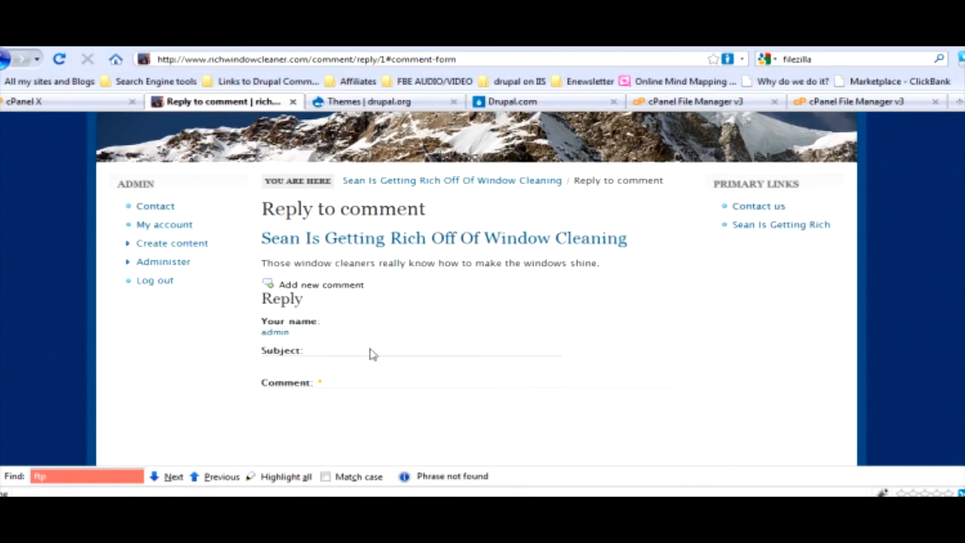
pyautogui.scroll(-2, 369, 352)
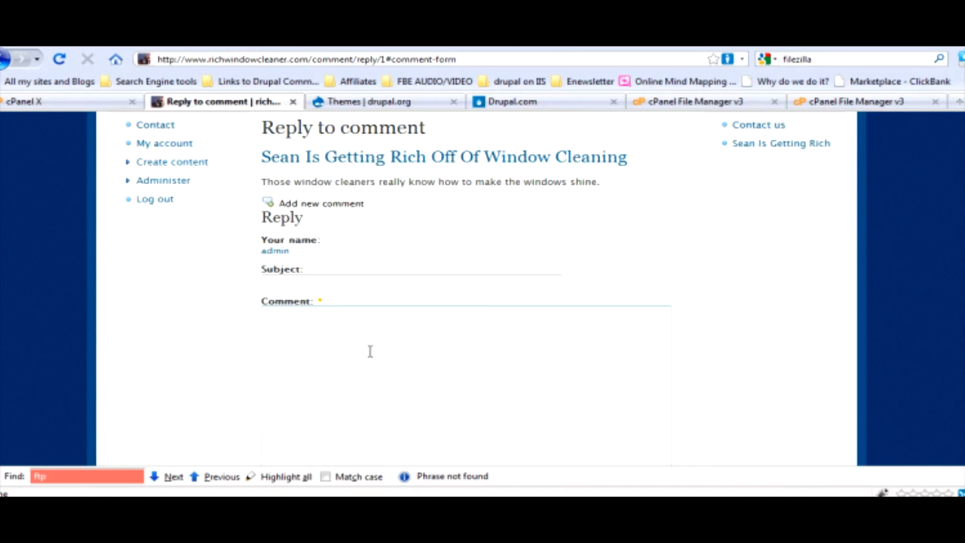
pyautogui.scroll(5, 370, 351)
pyautogui.tripleClick(371, 360)
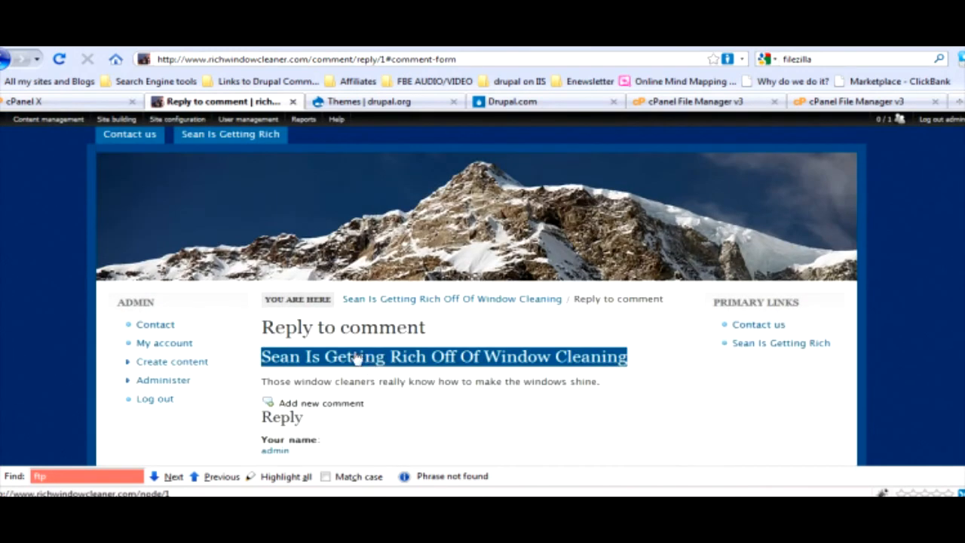
pyautogui.click(342, 337)
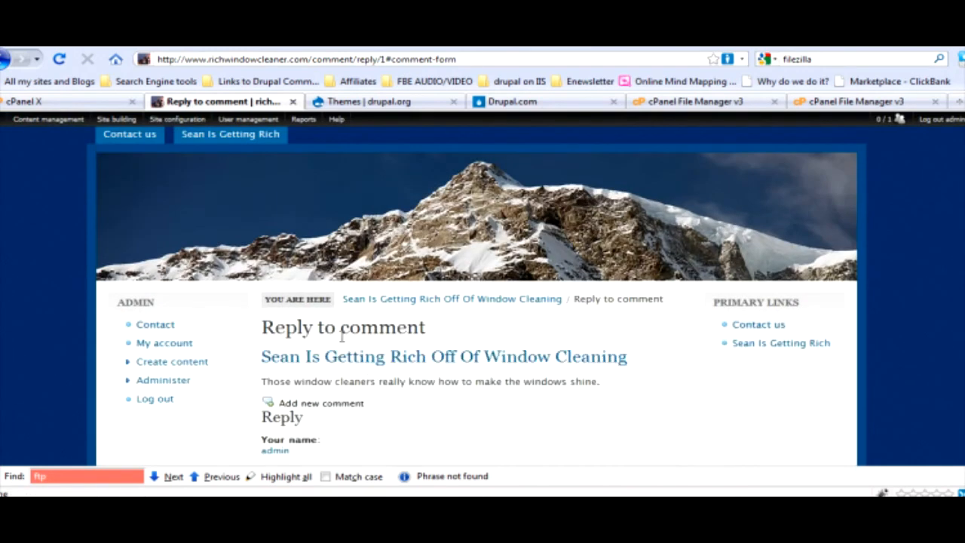